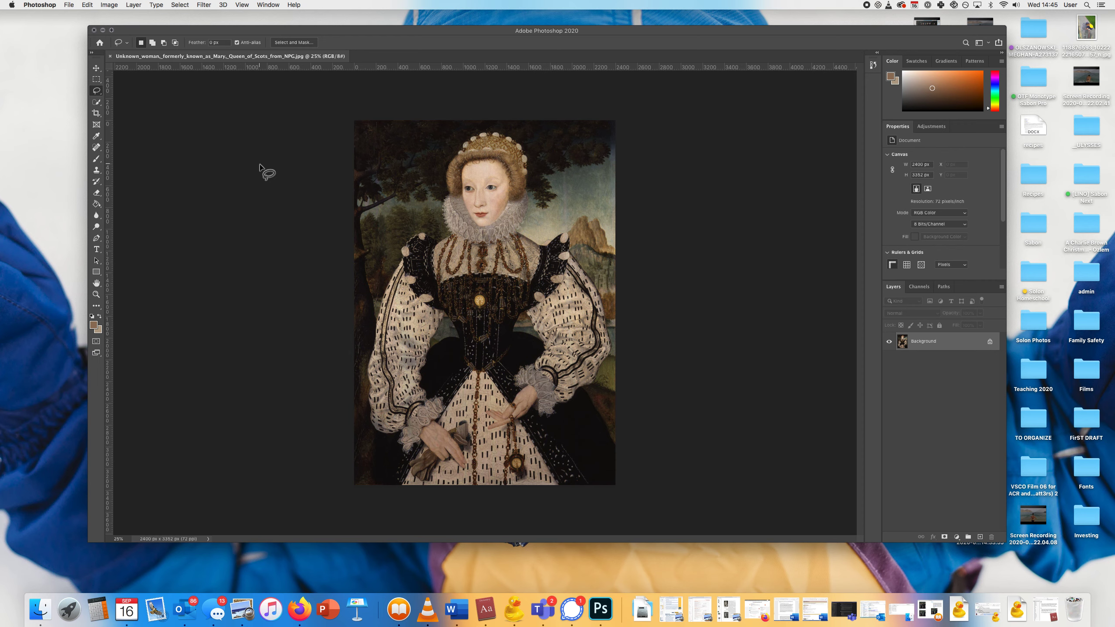
Step: Duplicate the background layer and select the woman's head and ruff with the Quick Selection tool
key(super+j)
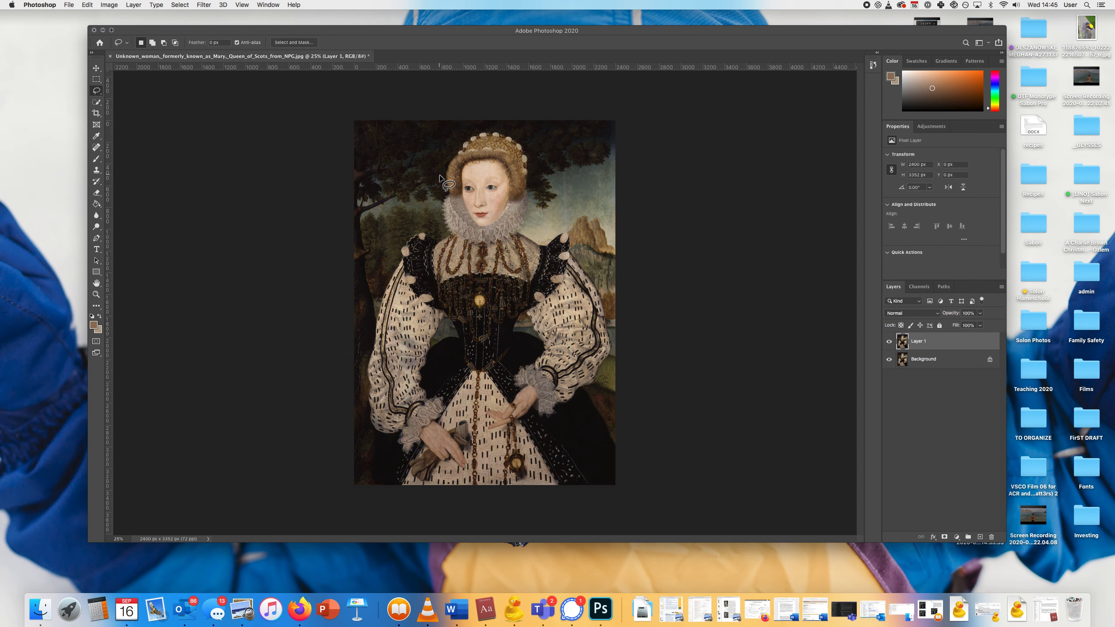
click(96, 104)
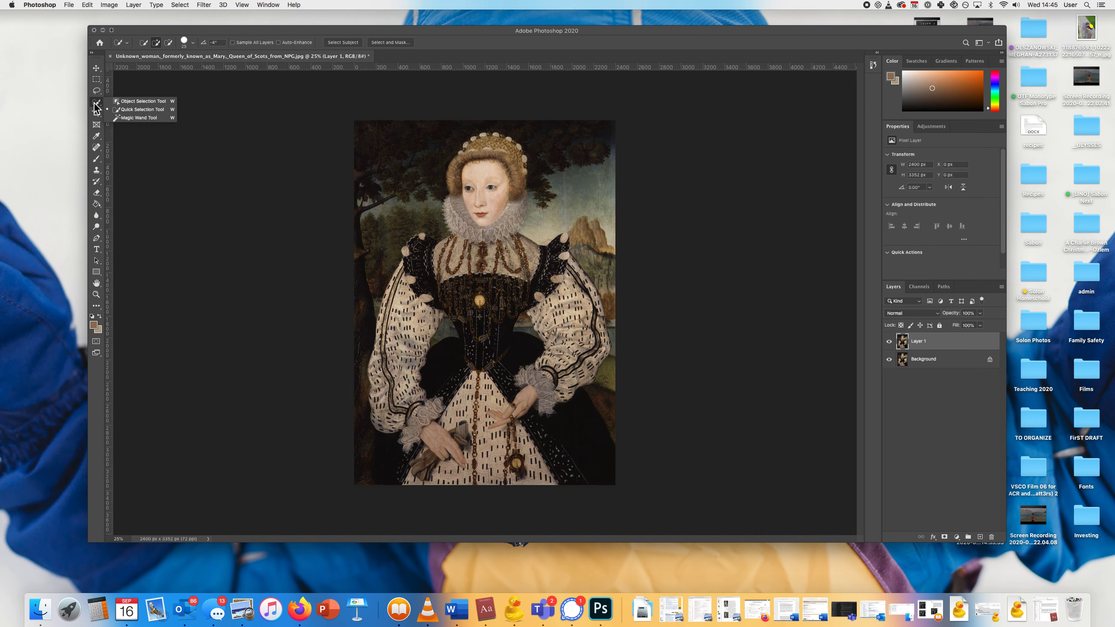
click(147, 110)
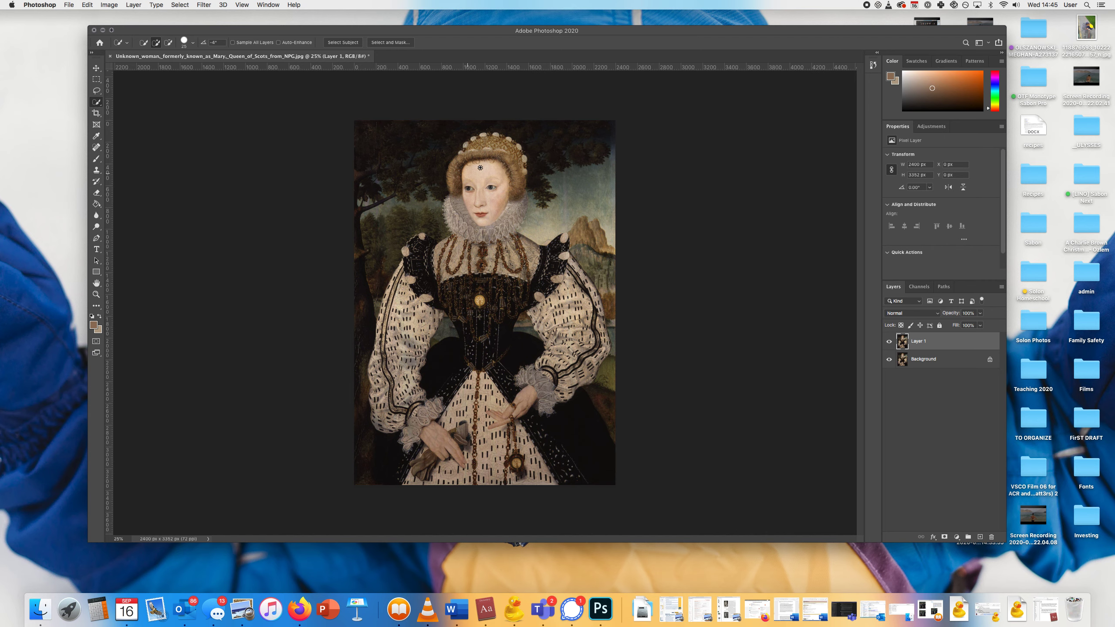
mouse_move(488, 183)
mouse_down()
mouse_move(482, 217)
mouse_move(456, 193)
mouse_move(451, 172)
mouse_move(466, 150)
mouse_move(497, 141)
mouse_move(523, 164)
mouse_move(507, 219)
mouse_move(523, 199)
mouse_move(519, 224)
mouse_move(475, 235)
mouse_move(452, 207)
mouse_up()
drag(535, 191, 535, 210)
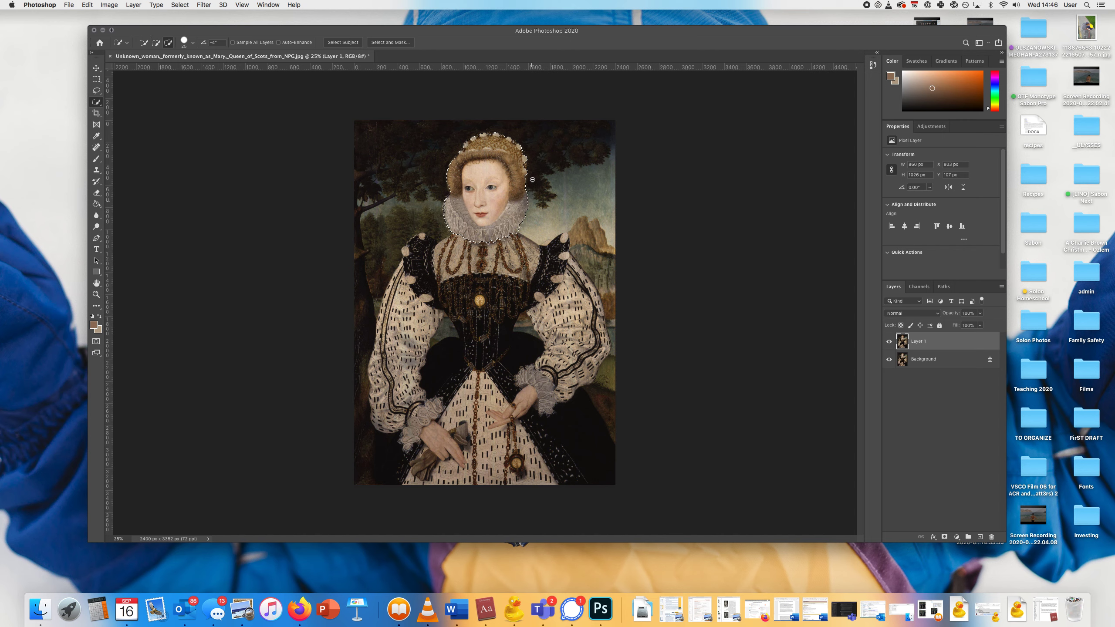
Step: Refine the head selection by subtracting background beside the ruff and adding missed areas of the ruff and headdress
alt+drag(531, 221, 533, 199)
drag(504, 231, 501, 229)
key(alt)
click(490, 137)
key(alt)
alt+click(525, 230)
Step: Save the current selection as a new channel named "head"
click(181, 6)
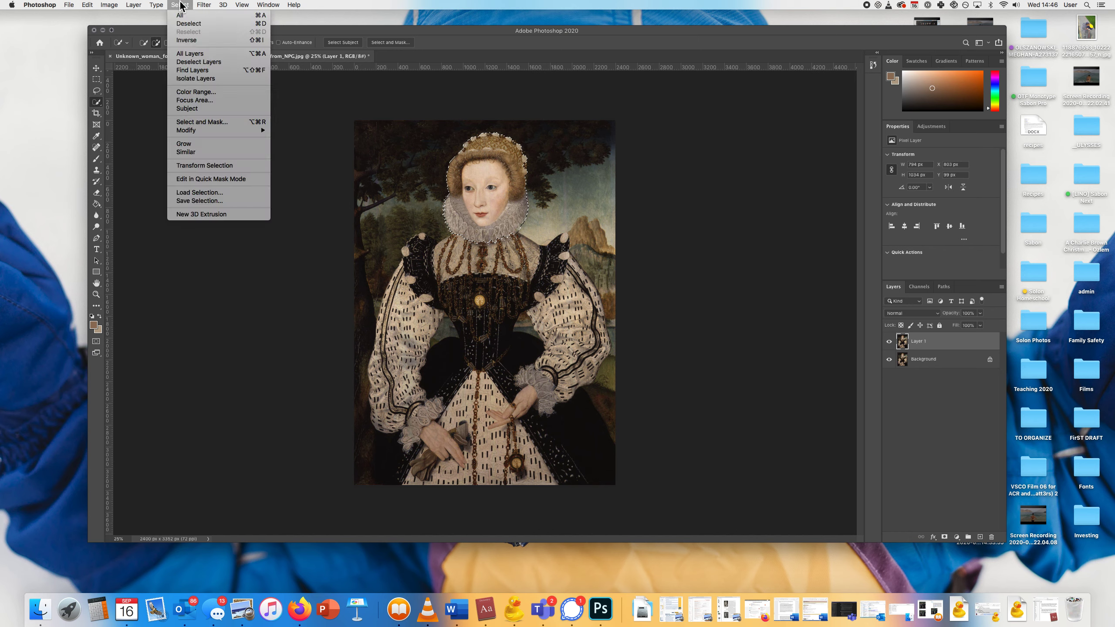
click(213, 203)
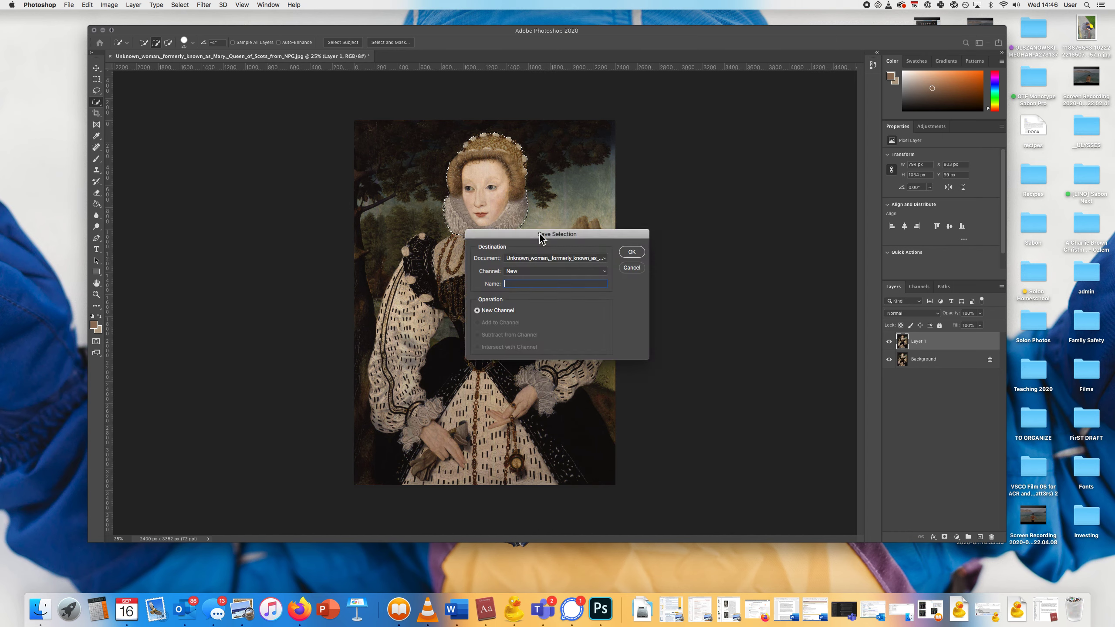
text(head)
click(631, 255)
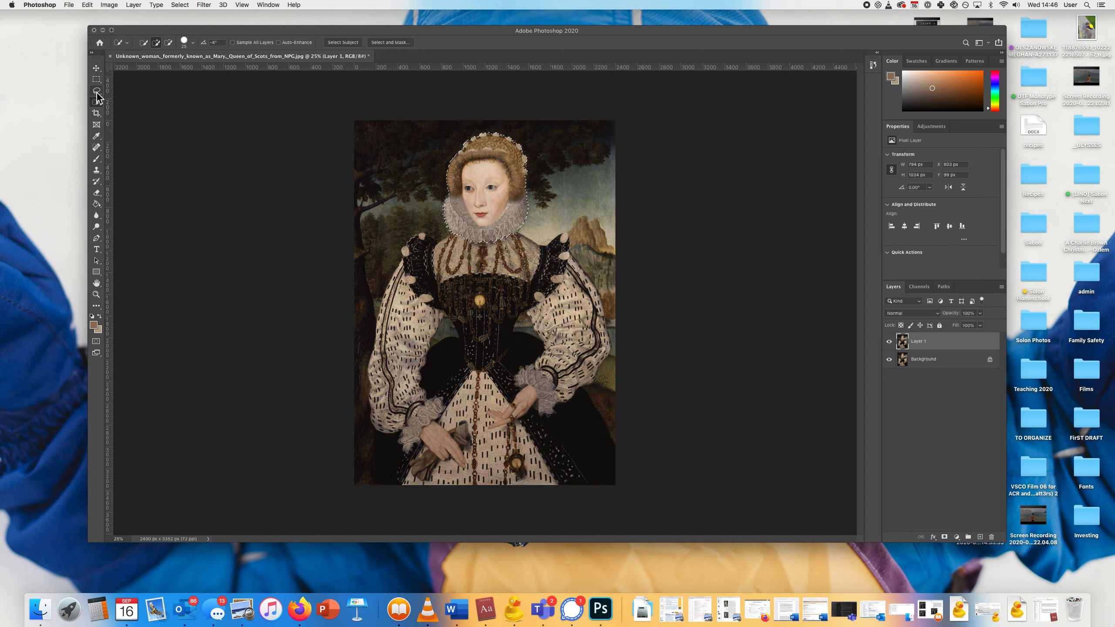
Step: Add a loose area of background around the head to the selection with the Lasso and turn it into a mask on Layer 1
key(l)
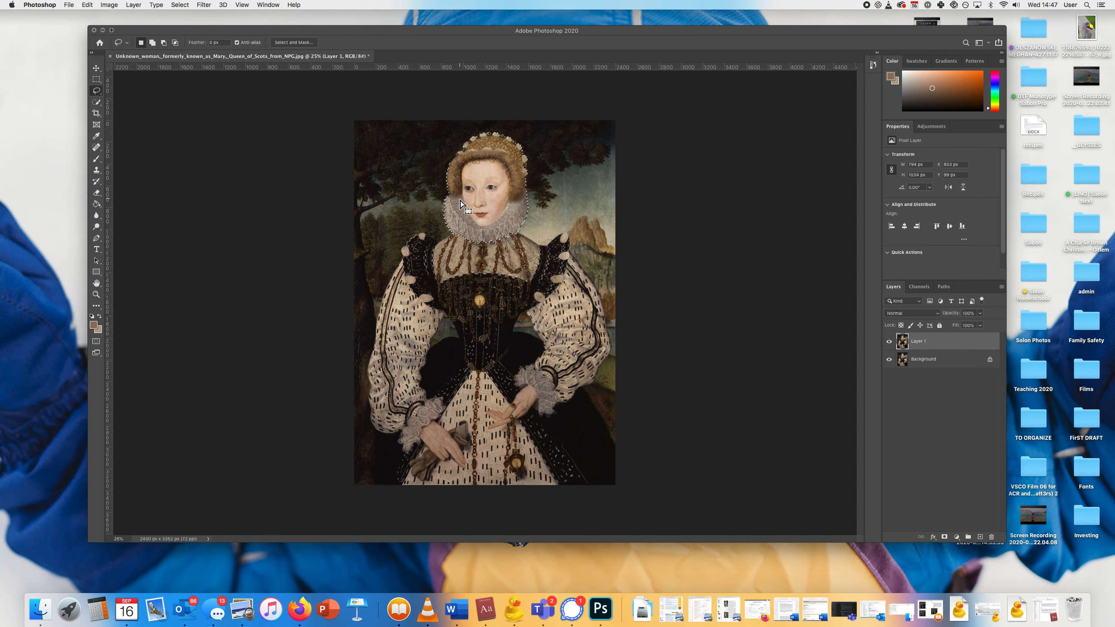
key(shift)
mouse_move(430, 189)
mouse_down()
mouse_move(405, 149)
mouse_move(454, 131)
mouse_move(542, 130)
mouse_move(568, 142)
mouse_move(567, 158)
mouse_move(528, 196)
mouse_up()
click(945, 537)
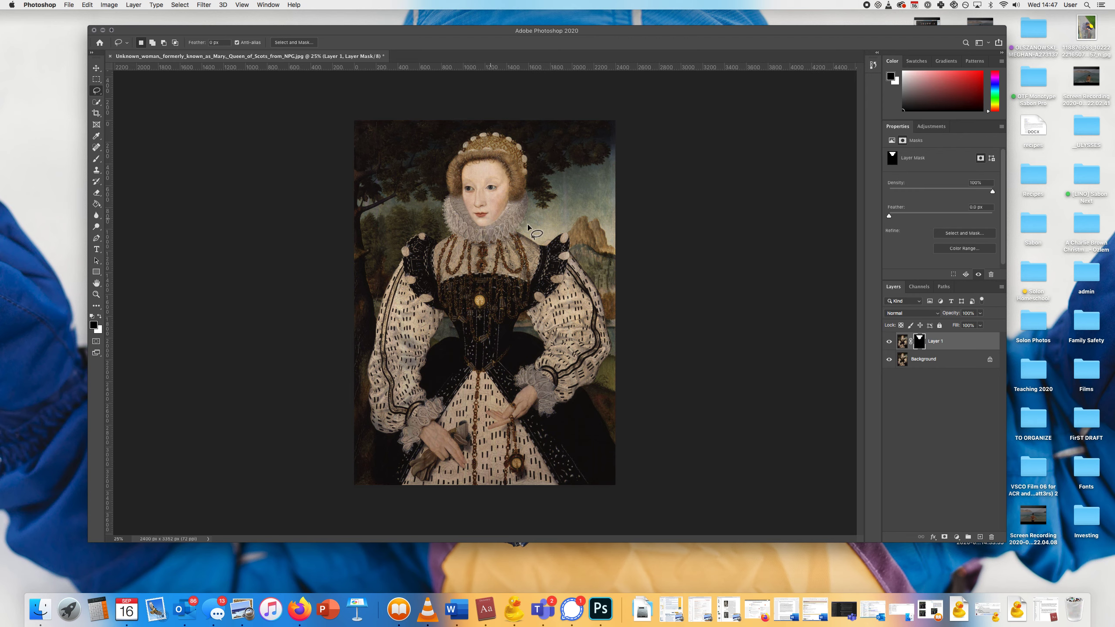
Step: Target the image of Layer 1 instead of its mask and load the saved "head" selection
click(903, 347)
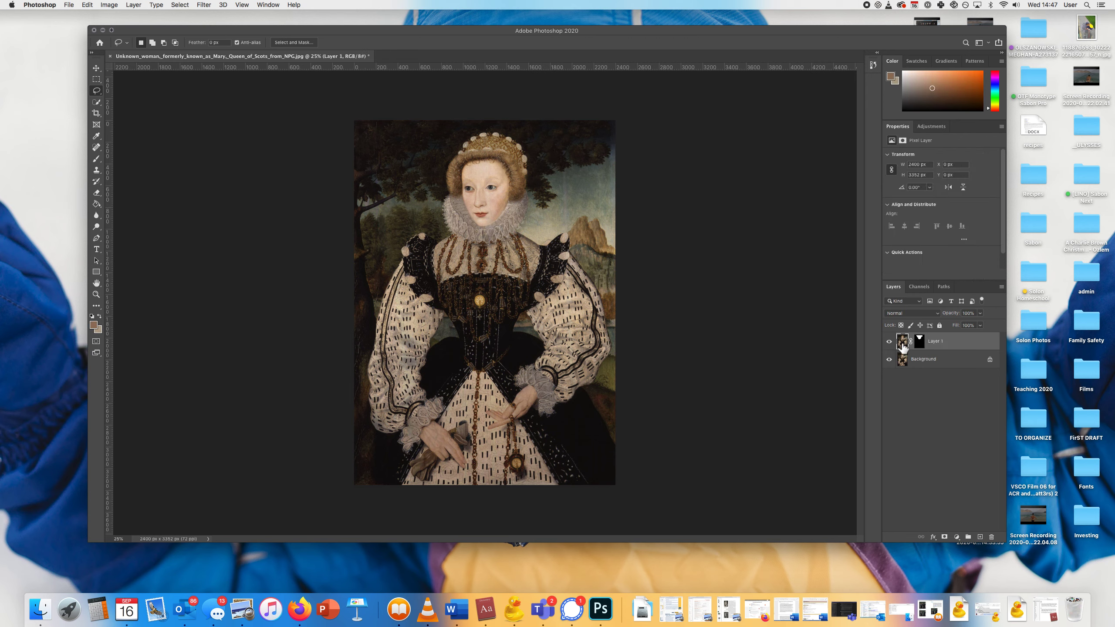
click(186, 5)
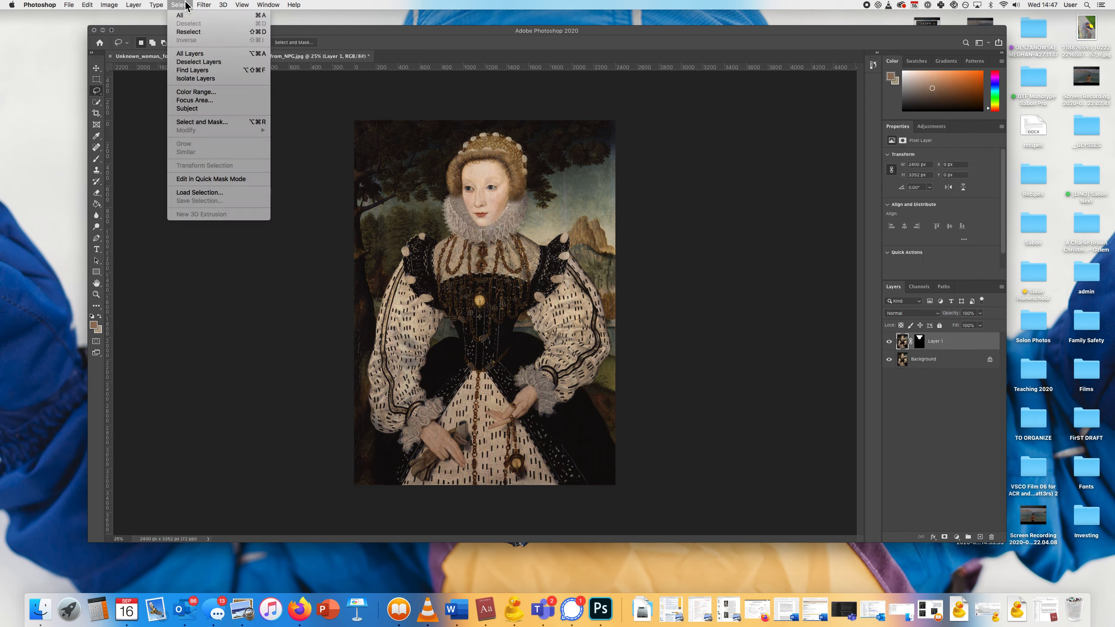
click(204, 194)
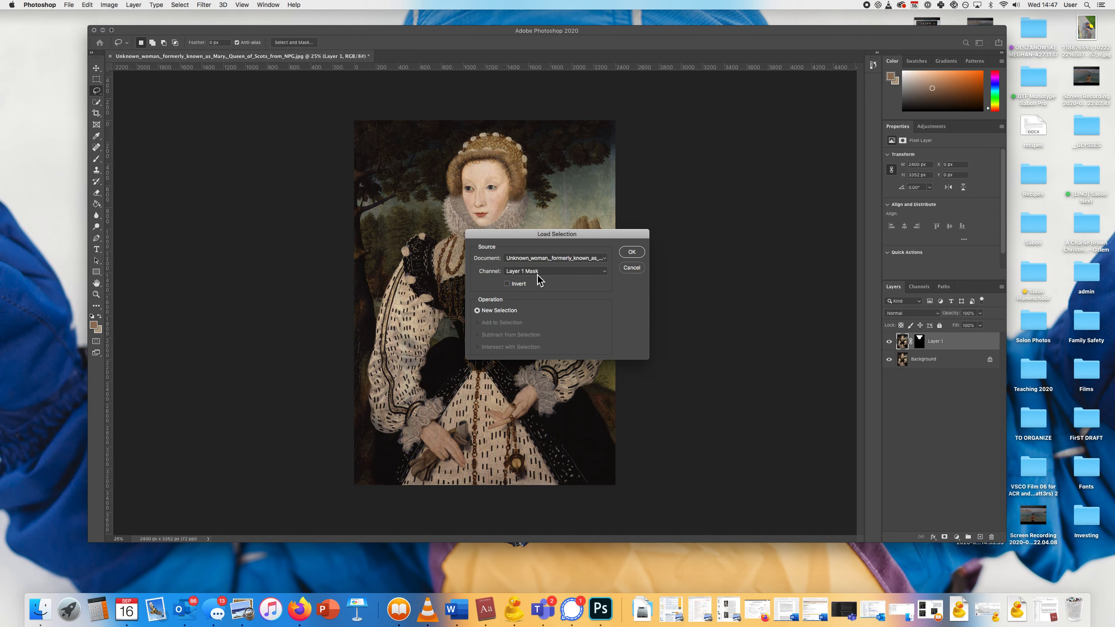
click(540, 271)
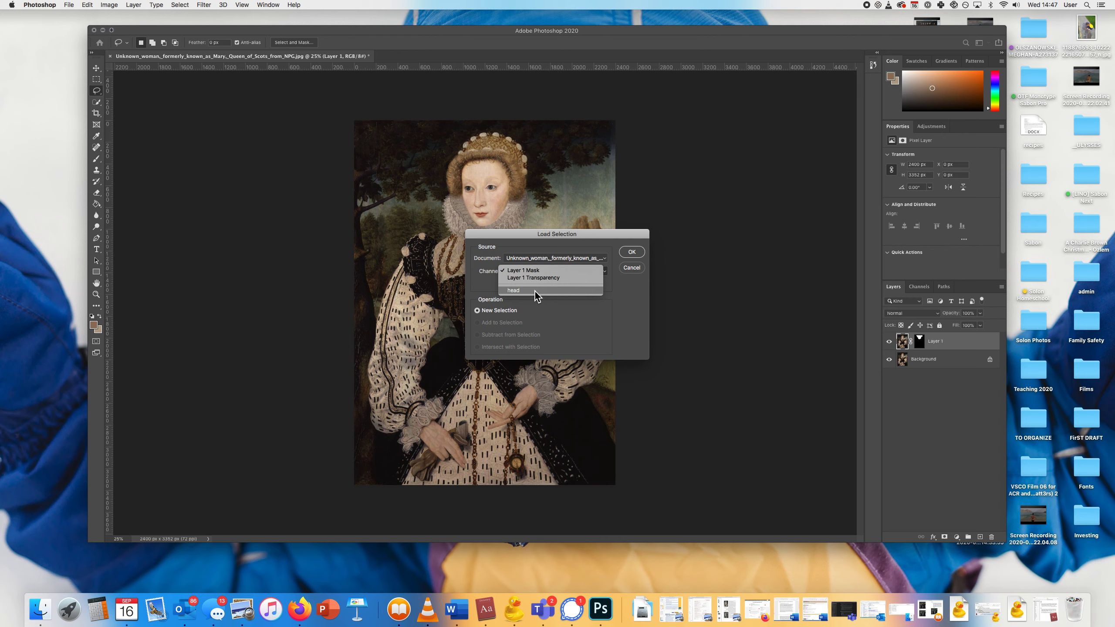
click(535, 291)
click(632, 252)
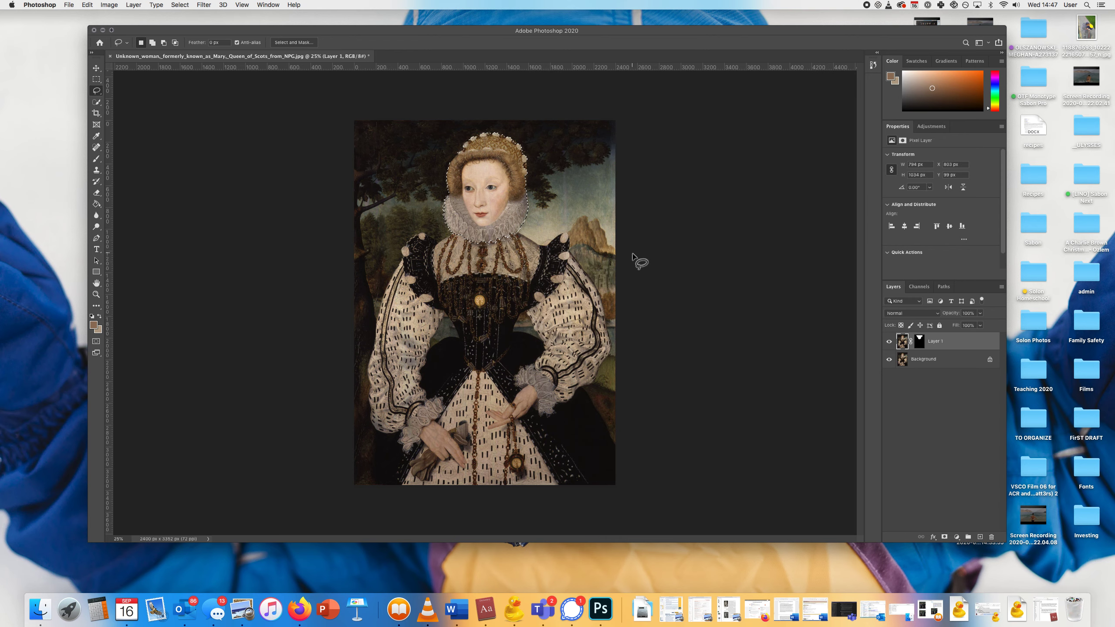
Step: Fill the selected head with Content-Aware contents in Normal mode at 100% opacity
click(69, 5)
mouse_move(88, 5)
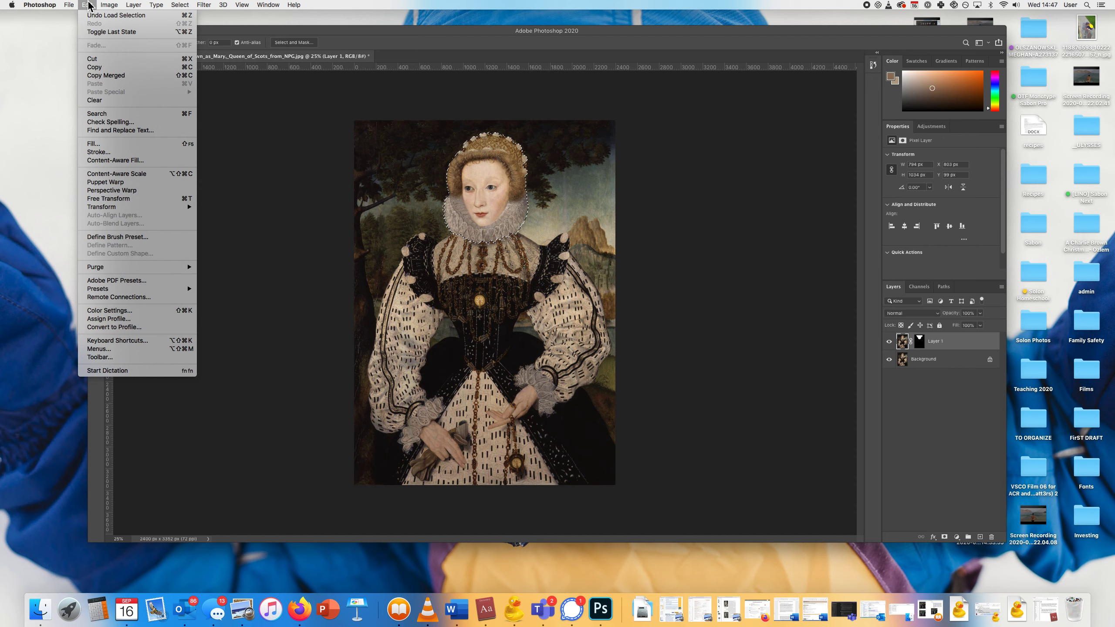
click(113, 143)
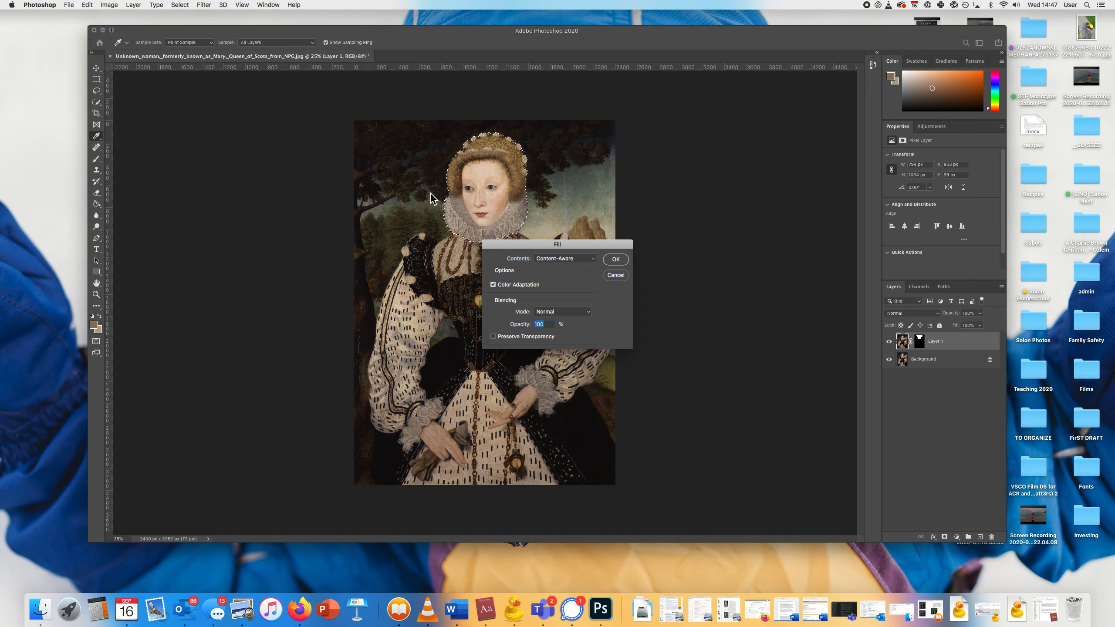
click(576, 261)
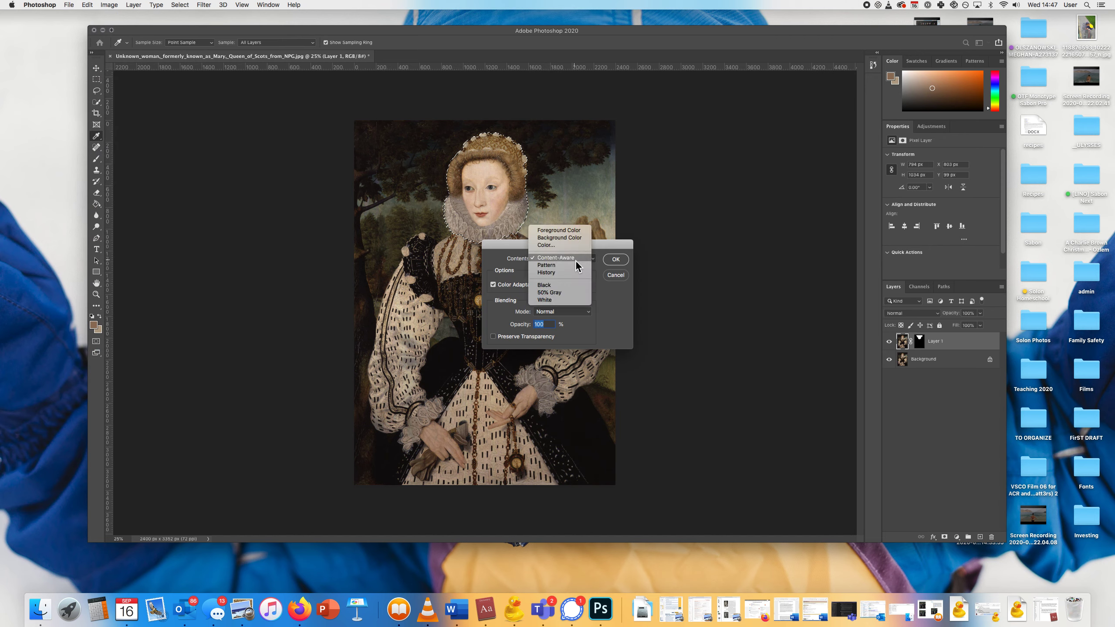
click(575, 260)
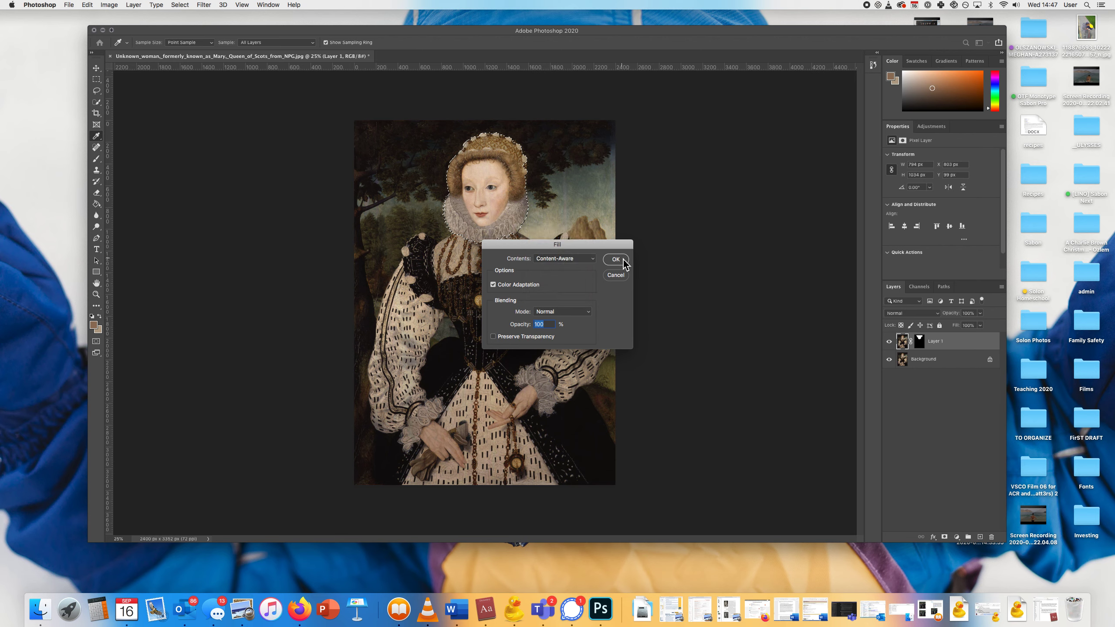
click(616, 259)
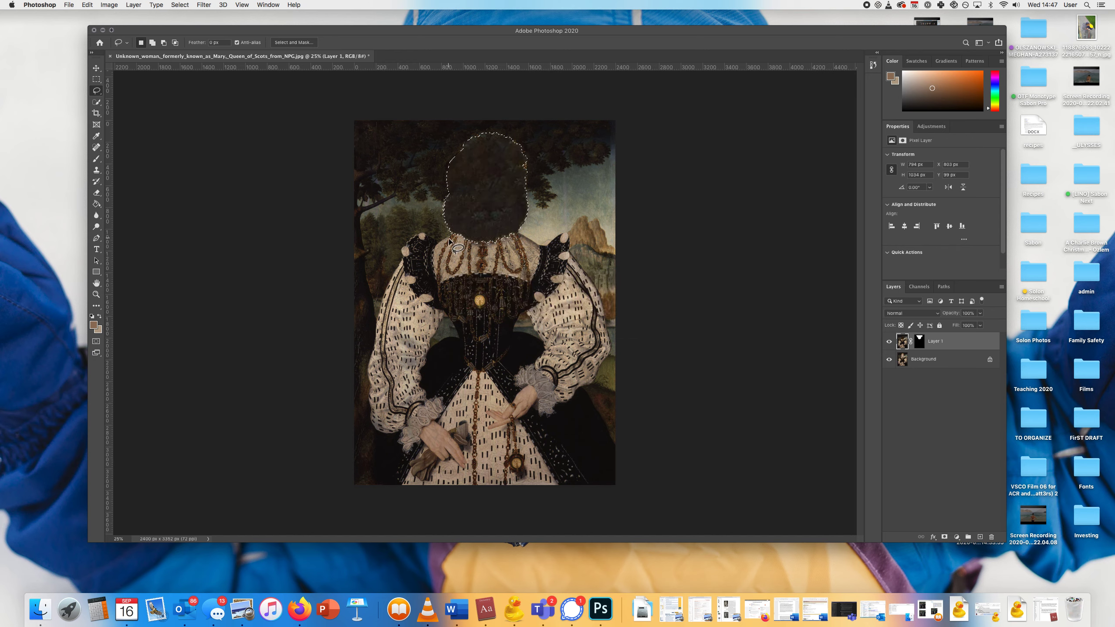
Step: Deselect, lasso a patch about 495 × 395 px at the filled head's upper right edge, and fill it with Content-Aware contents
key(super+d)
mouse_move(523, 132)
mouse_down()
mouse_move(541, 162)
mouse_move(505, 165)
mouse_move(487, 137)
mouse_move(528, 136)
mouse_up()
key(shift+BackSpace)
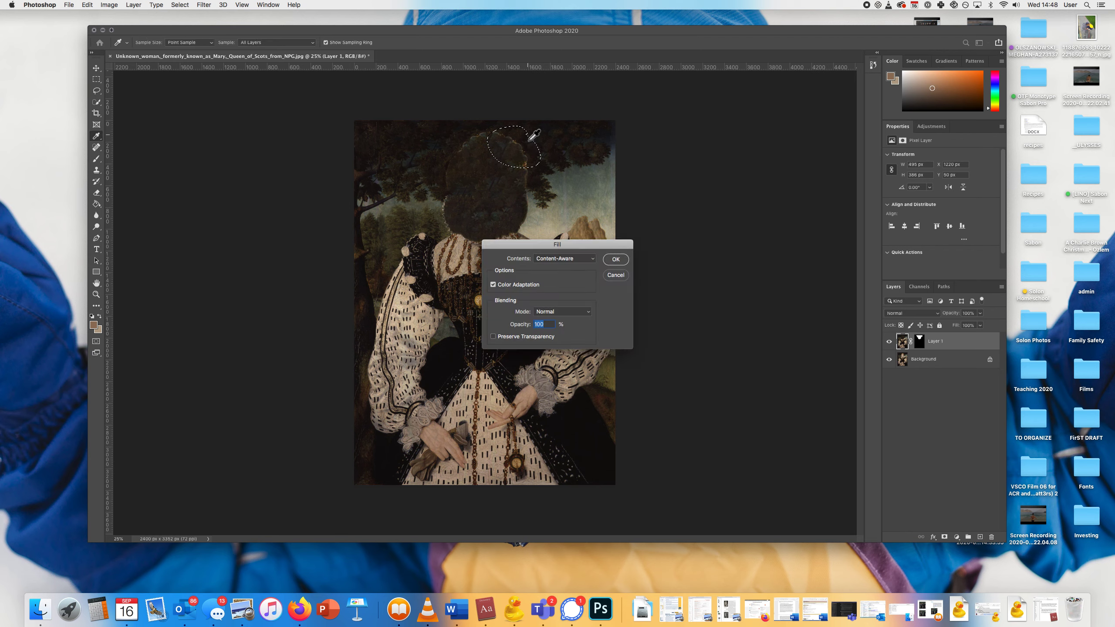
click(616, 260)
drag(518, 165, 535, 161)
click(479, 154)
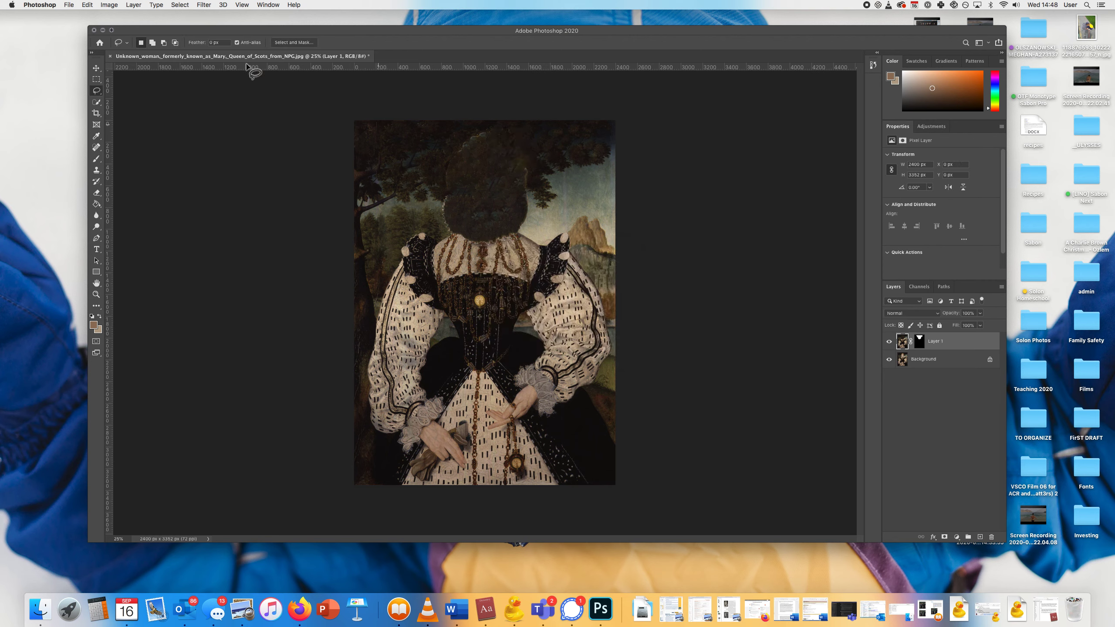
click(85, 5)
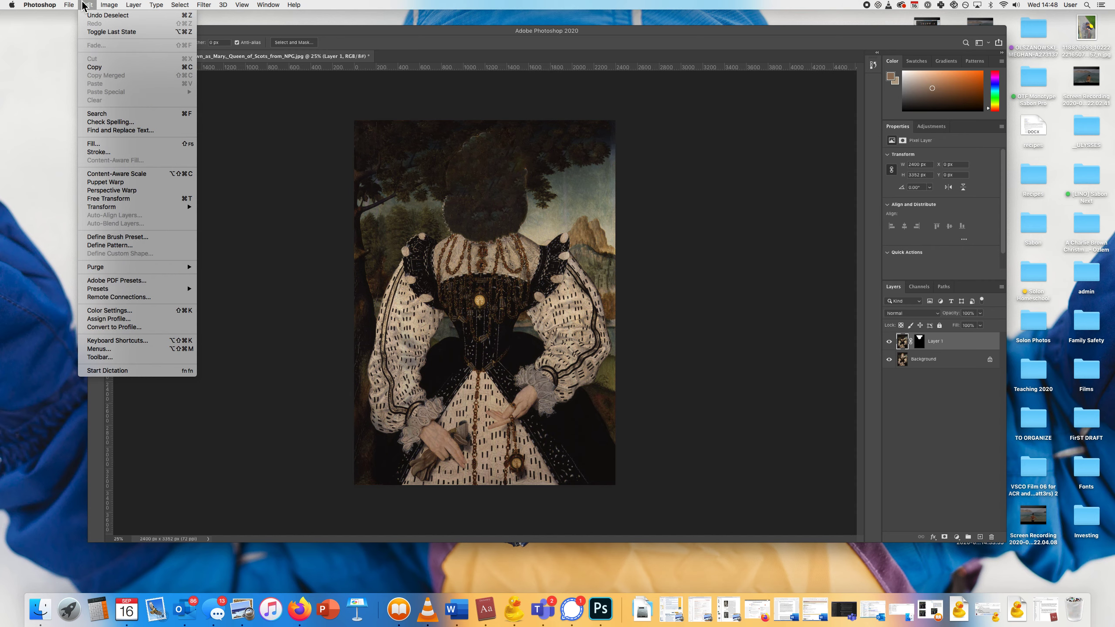
click(107, 15)
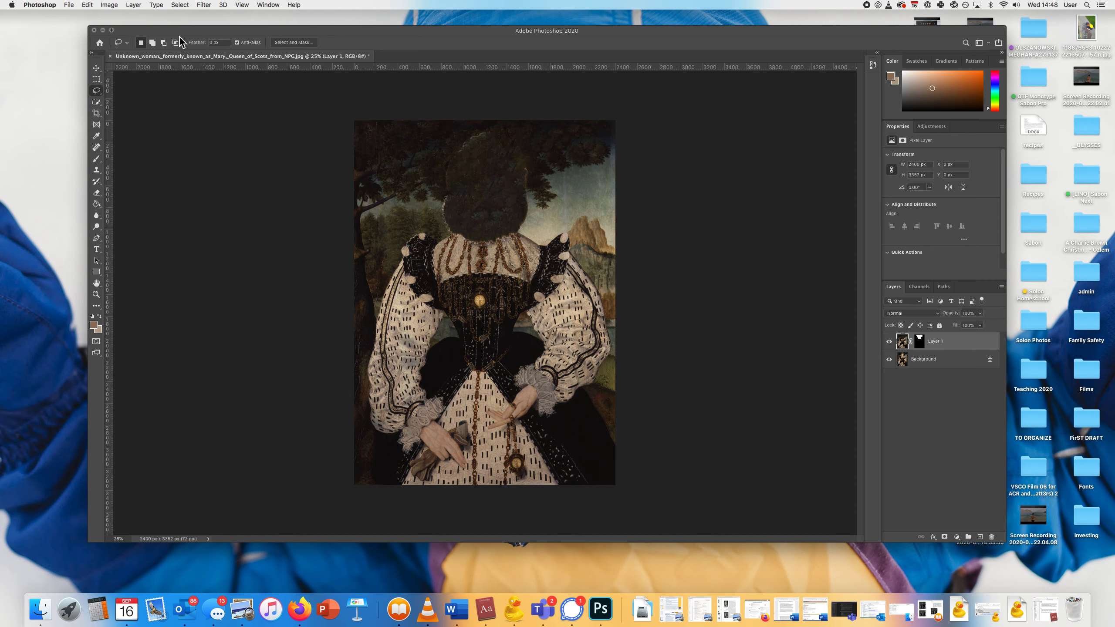
key(shift+BackSpace)
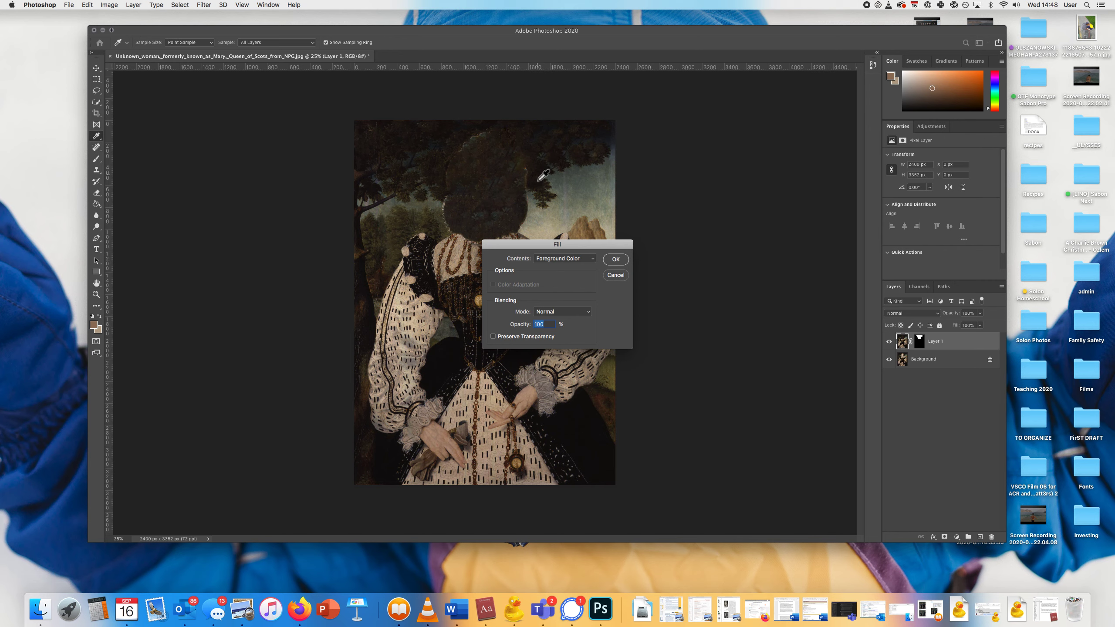
click(615, 260)
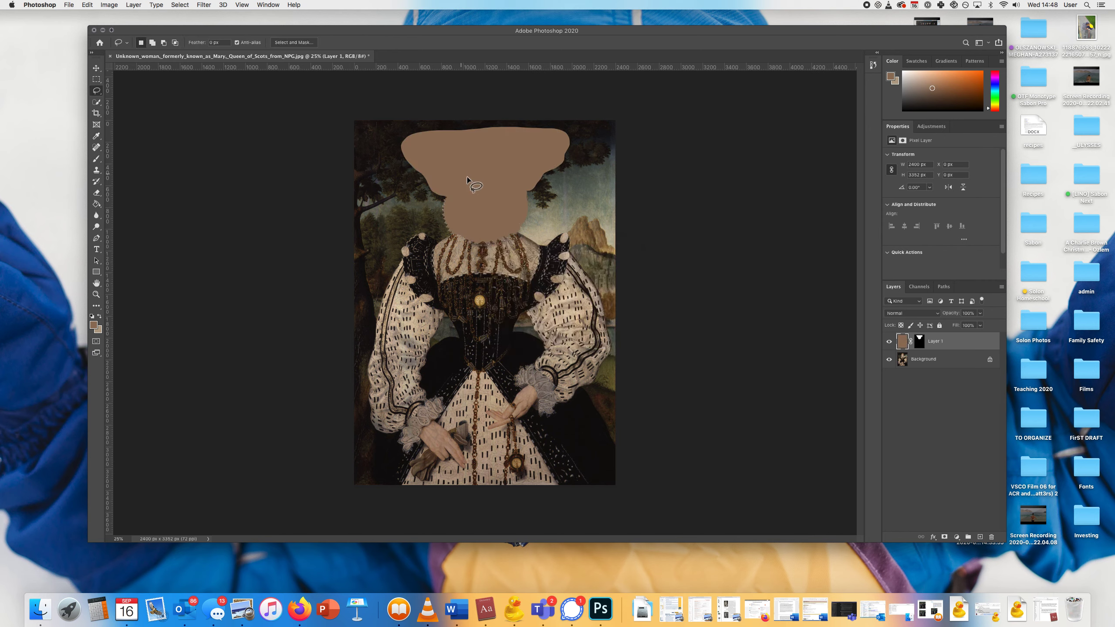
key(super+z)
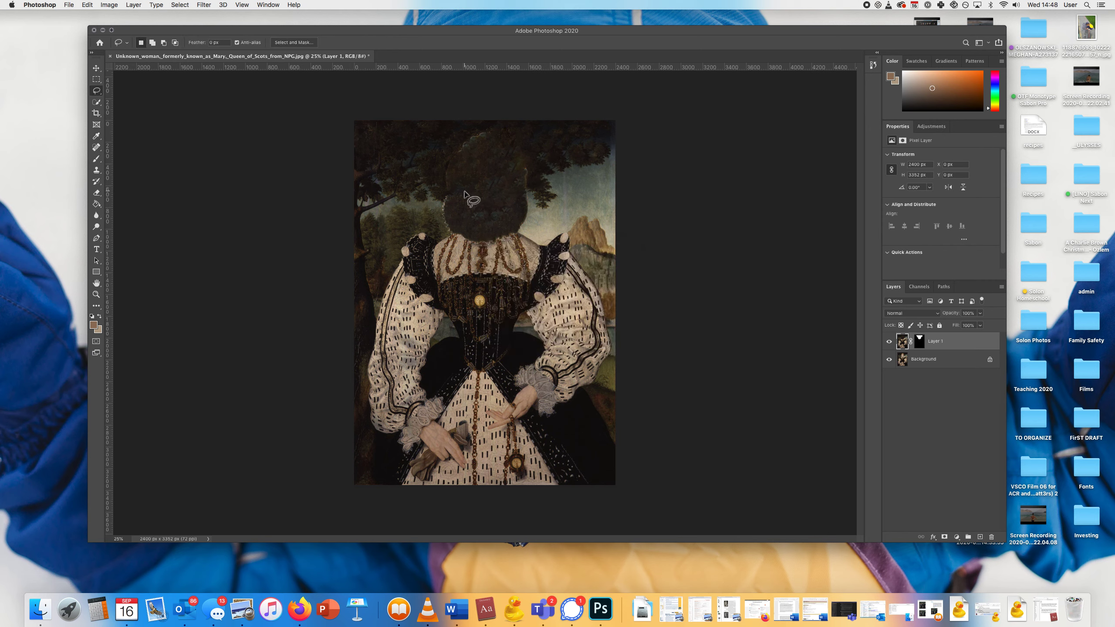
Step: Lasso a patch about 375 × 300 px at the filled head's upper left edge and fill it with Content-Aware contents
mouse_move(465, 194)
mouse_down()
mouse_move(435, 175)
mouse_move(443, 159)
mouse_move(470, 168)
mouse_move(459, 192)
mouse_up()
key(i)
key(shift+BackSpace)
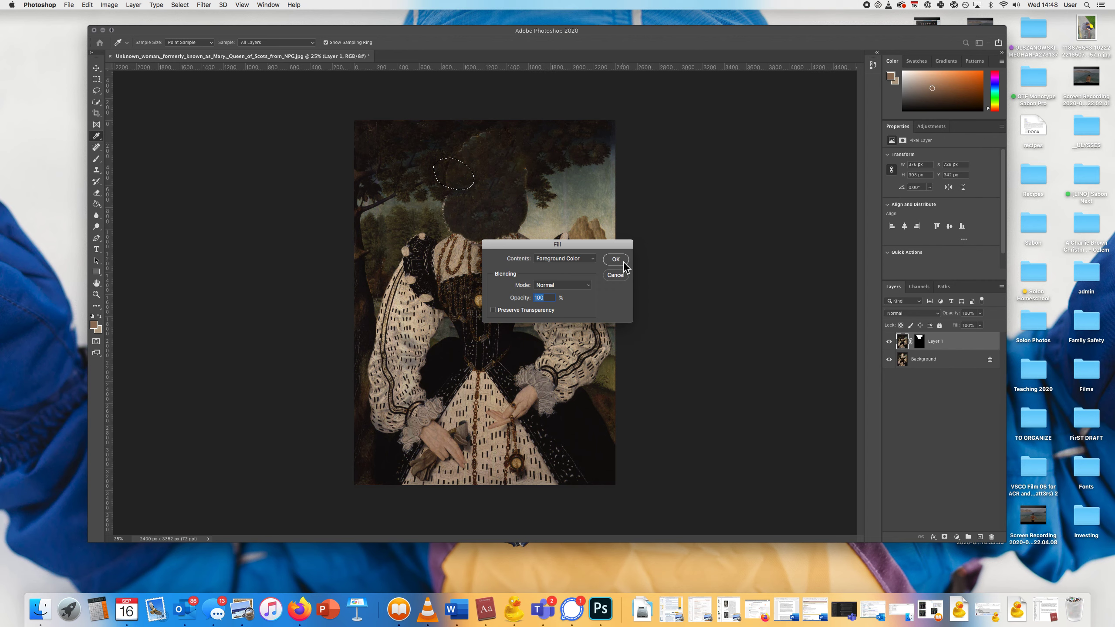
click(624, 263)
key(l)
key(super+z)
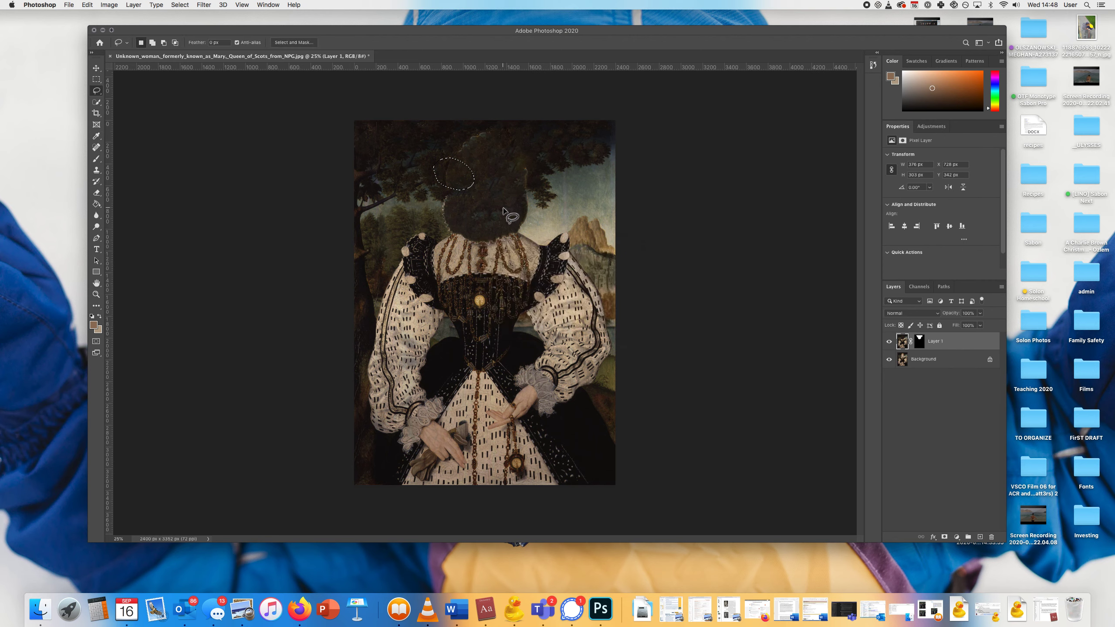
key(shift+BackSpace)
click(563, 259)
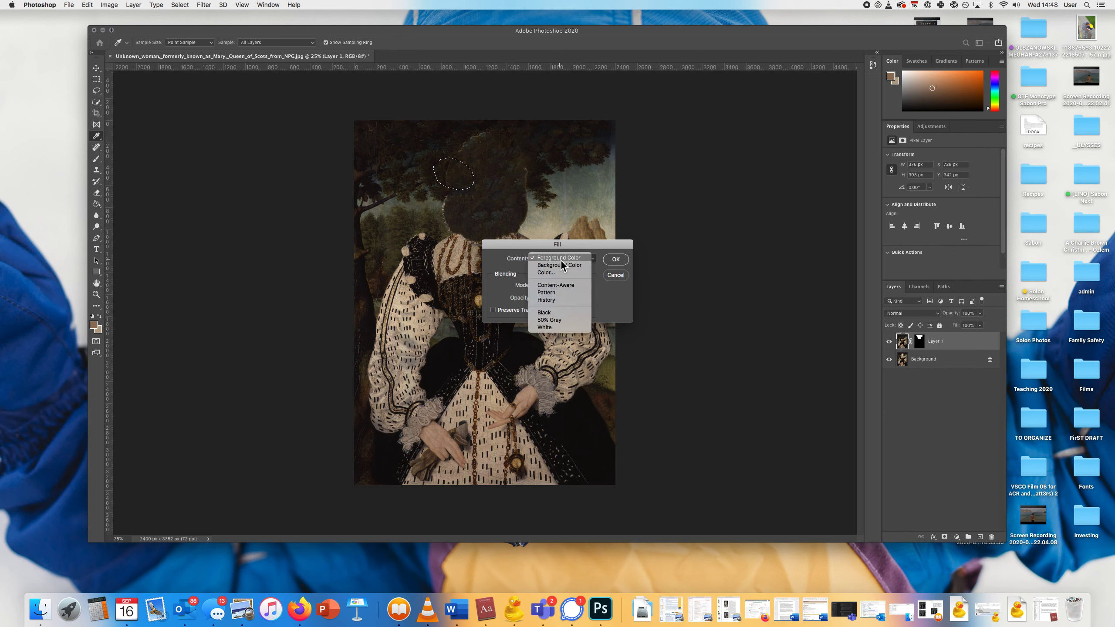
click(564, 286)
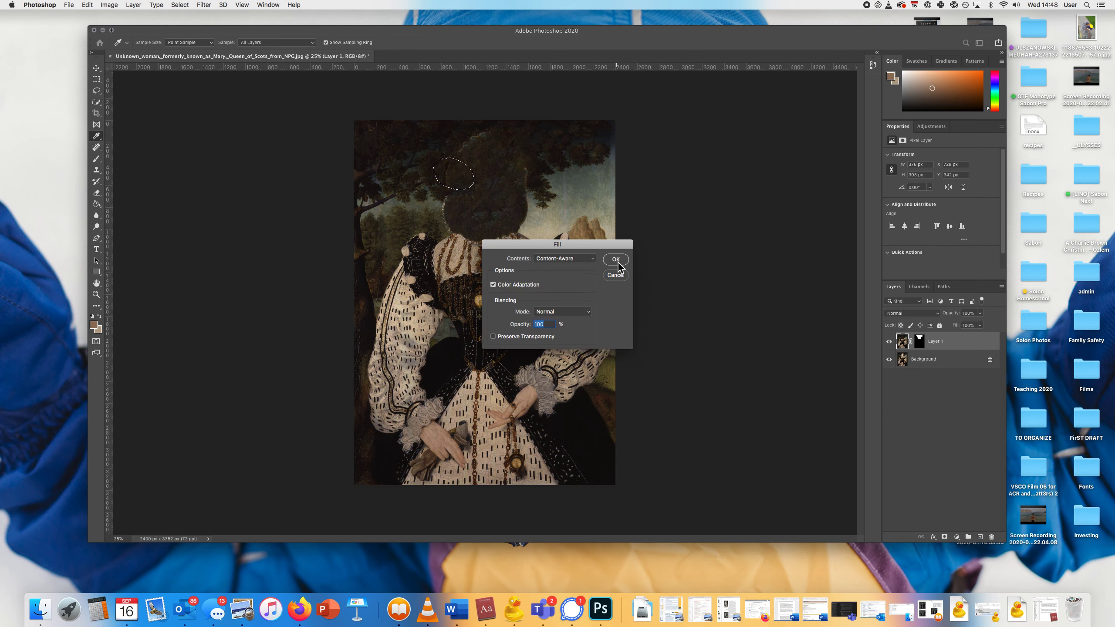
click(616, 260)
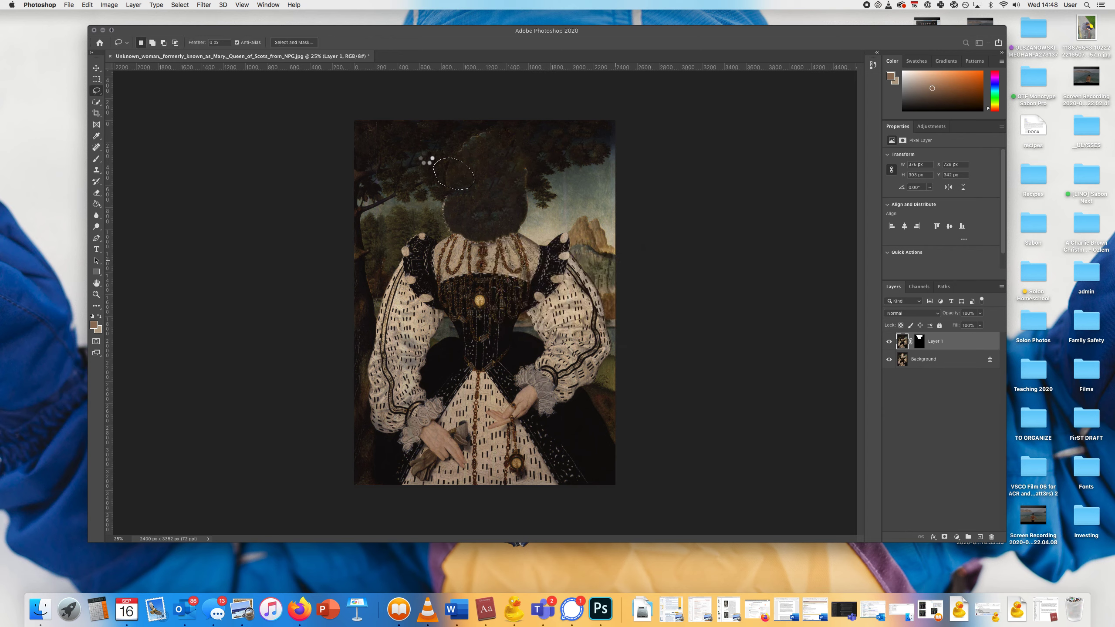
Step: Deselect, then lasso and Content-Aware fill a patch near the filled head's crown and one about 446 × 270 px at its right edge
click(422, 153)
mouse_move(465, 163)
mouse_down()
mouse_move(497, 133)
mouse_move(447, 133)
mouse_move(441, 161)
mouse_move(466, 161)
mouse_up()
key(shift+BackSpace)
mouse_move(538, 157)
mouse_down()
mouse_move(504, 172)
mouse_move(517, 186)
mouse_move(551, 169)
mouse_up()
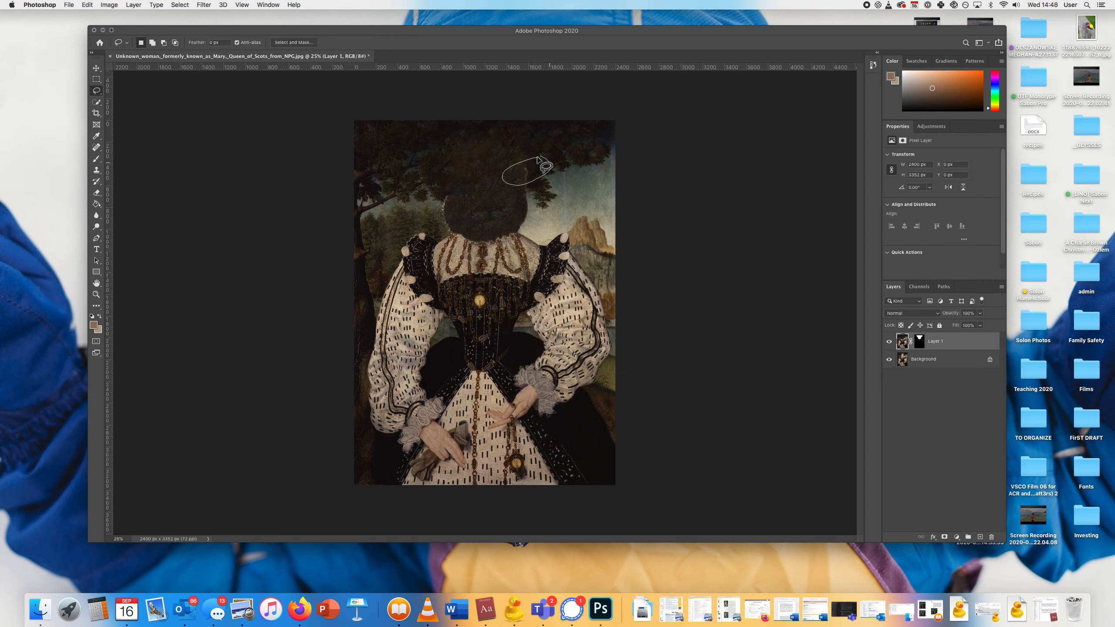
key(shift+BackSpace)
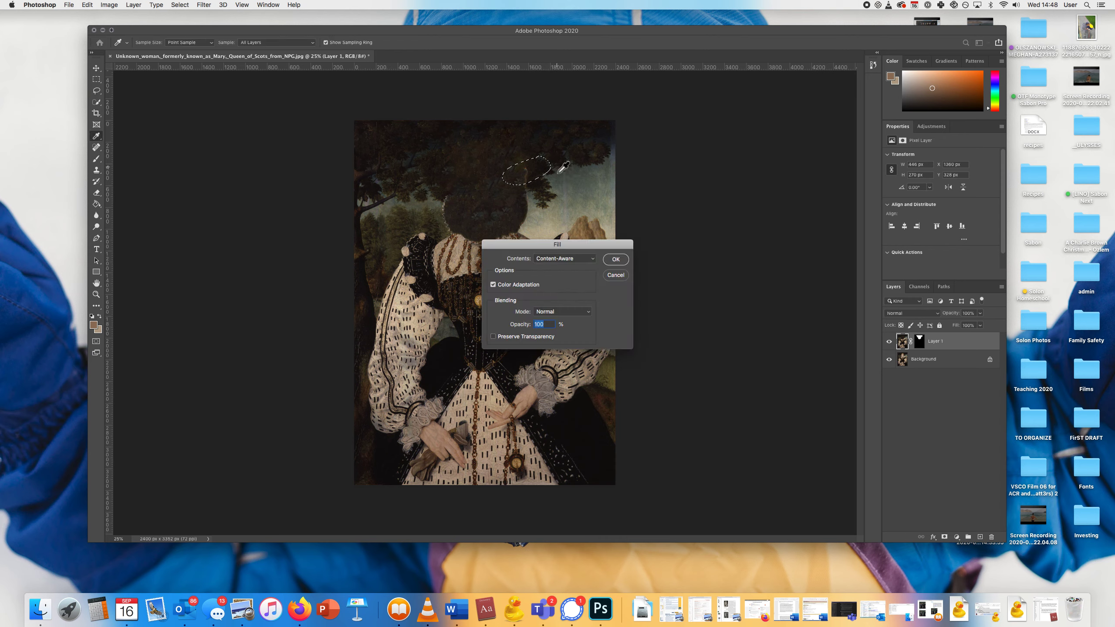
click(616, 260)
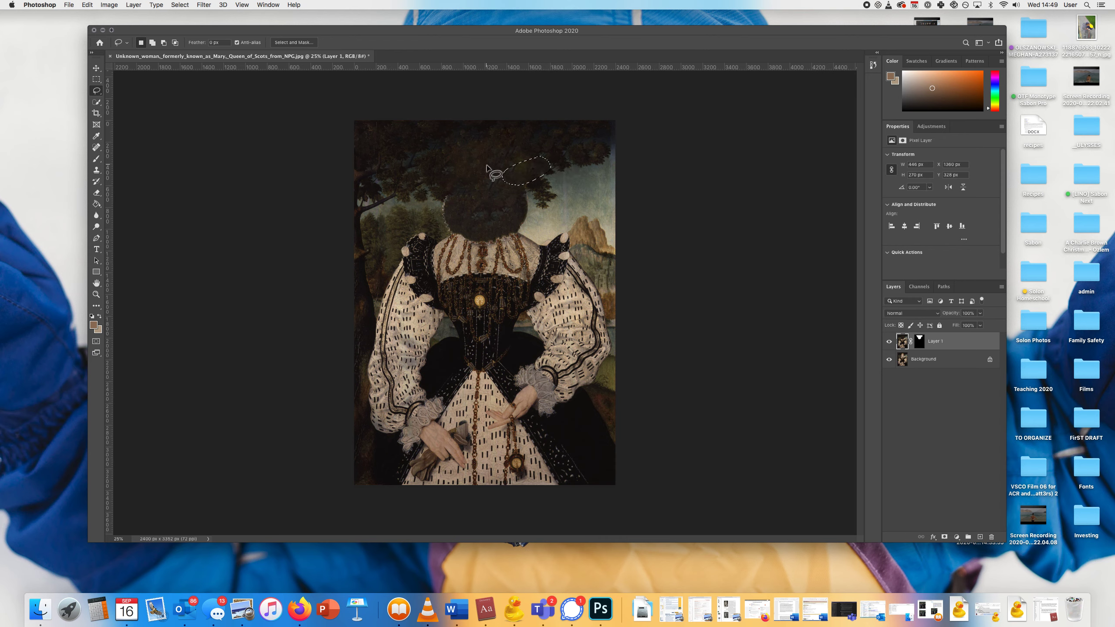
Step: Deselect, lasso a patch about 334 × 175 px at the filled head's lower left edge, and fill it with Content-Aware contents
key(super+d)
drag(451, 215, 453, 214)
key(shift+BackSpace)
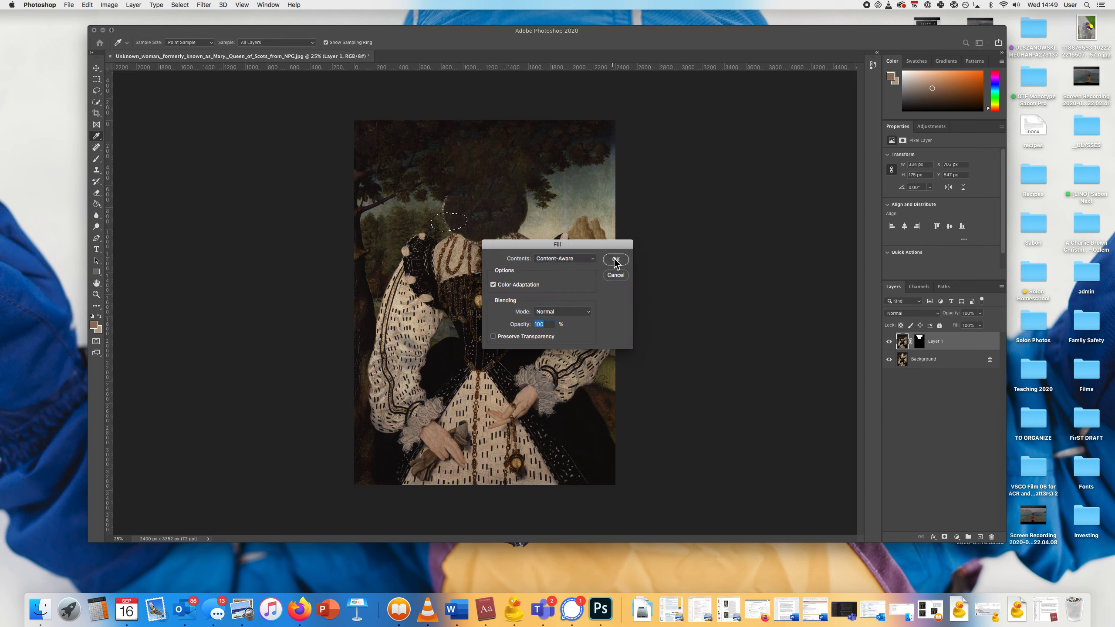
click(615, 260)
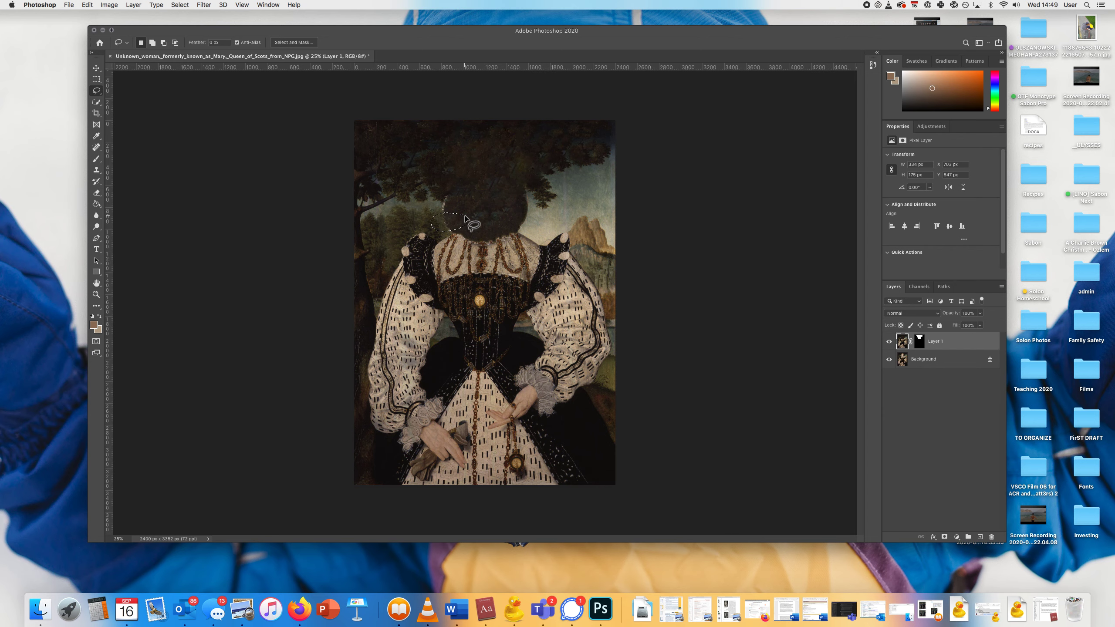
Step: Lasso a patch about 497 × 227 px at the filled head's lower right edge and fill it with Content-Aware contents
mouse_move(539, 214)
mouse_down()
mouse_move(513, 208)
mouse_move(557, 228)
mouse_up()
key(shift+BackSpace)
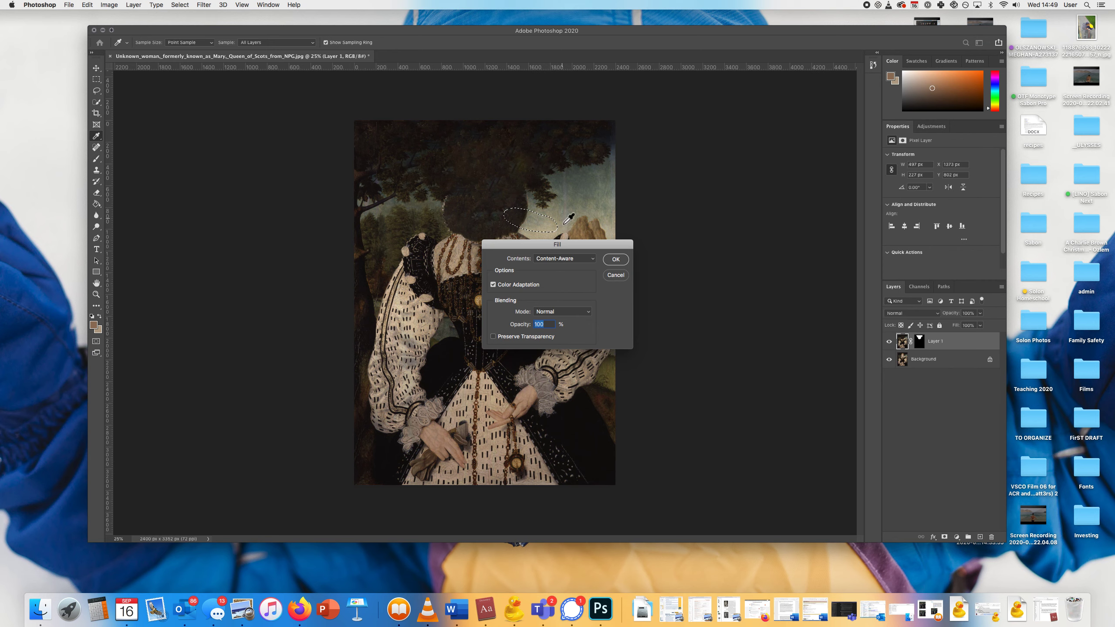
click(615, 260)
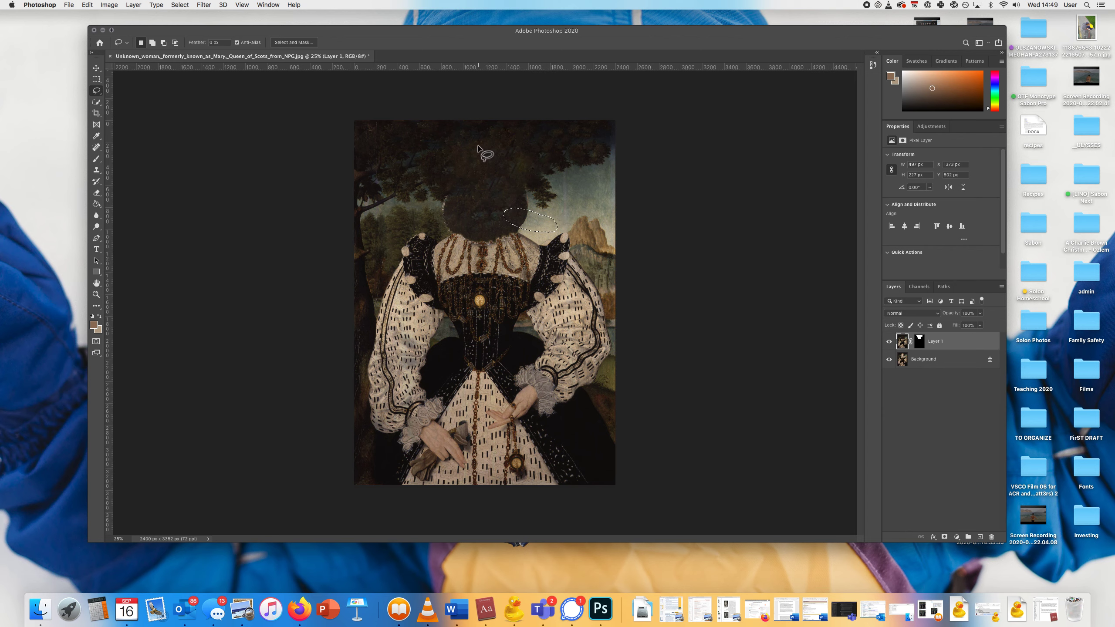
Step: Deselect, lasso a patch about 223 × 297 px on the filled head's left edge, fill it with Content-Aware contents, and clear the selection
click(483, 187)
mouse_move(442, 188)
mouse_down()
mouse_move(441, 207)
mouse_move(463, 189)
mouse_move(443, 189)
mouse_up()
key(shift+BackSpace)
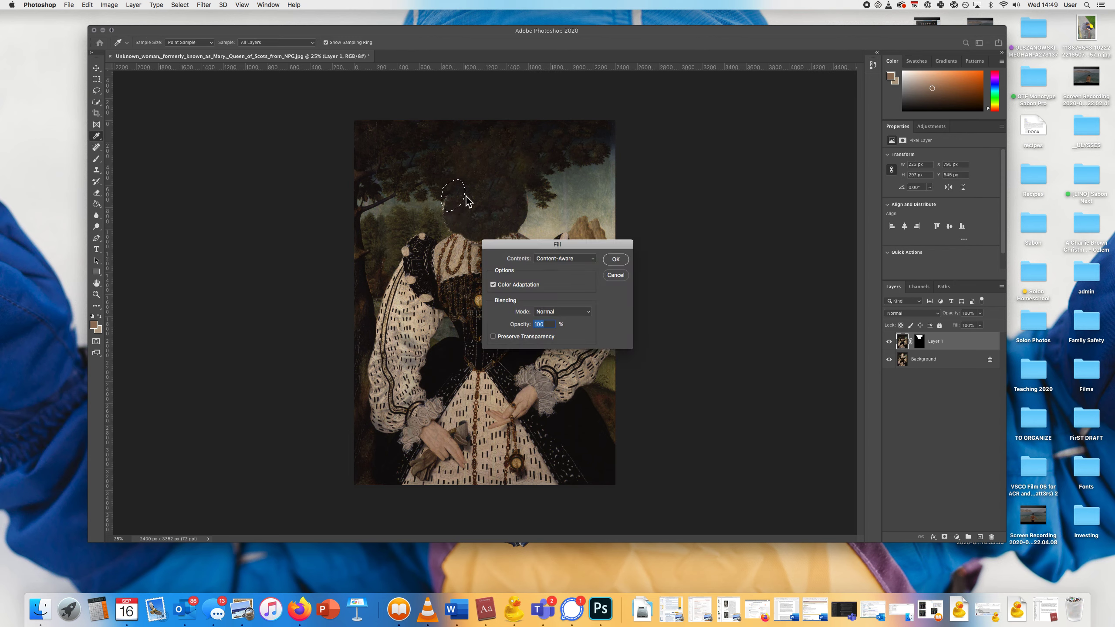
click(615, 260)
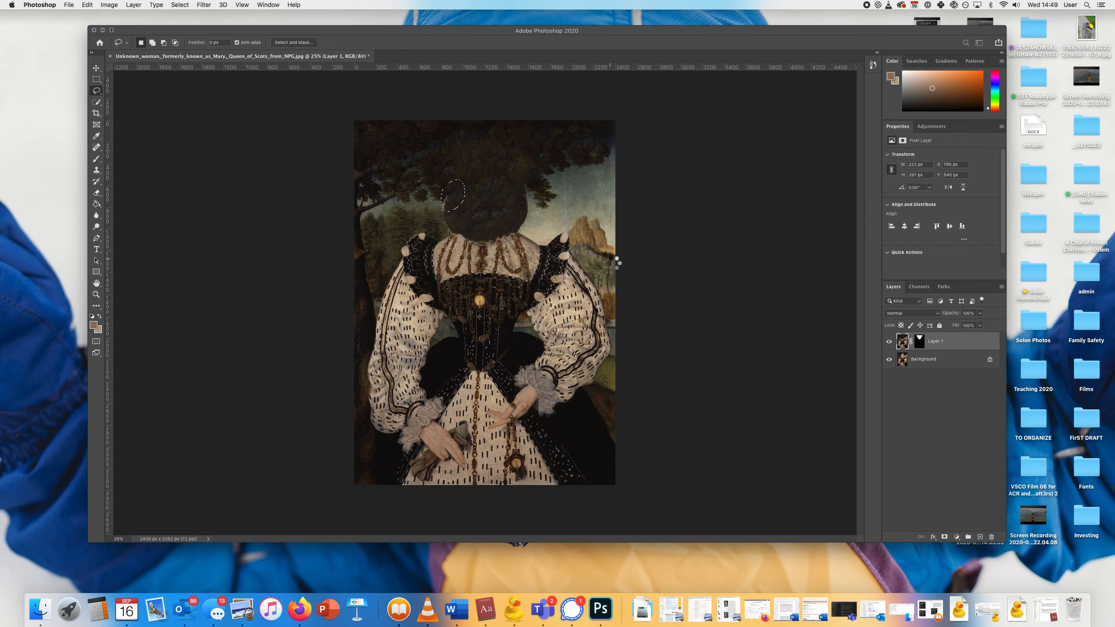
click(486, 180)
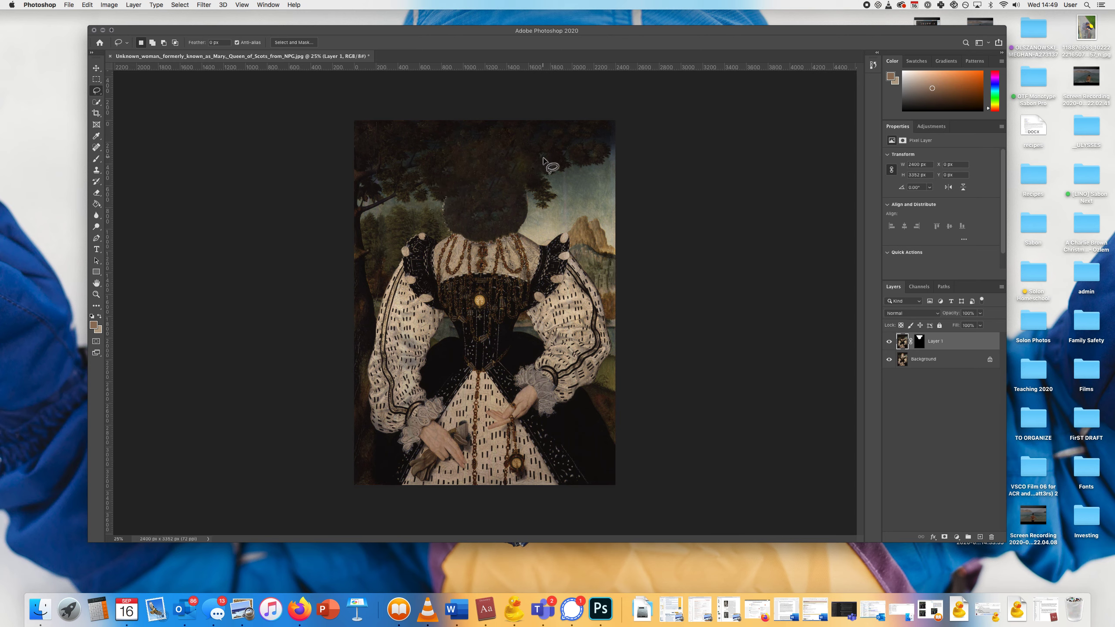